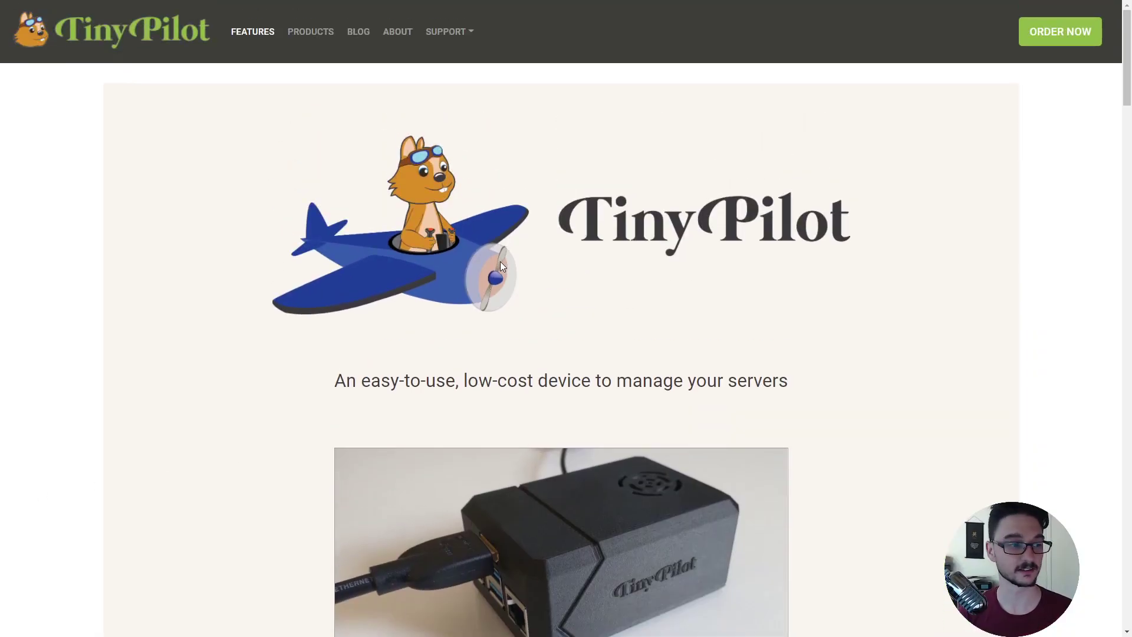
pyautogui.scroll(-1, 476, 266)
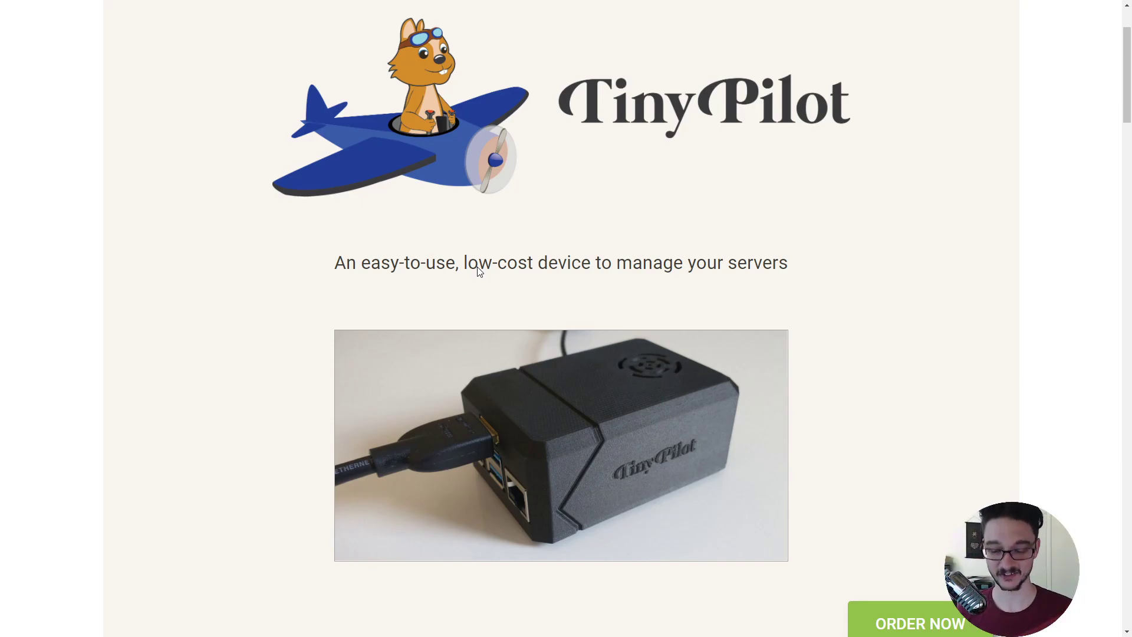
pyautogui.scroll(-1, 603, 361)
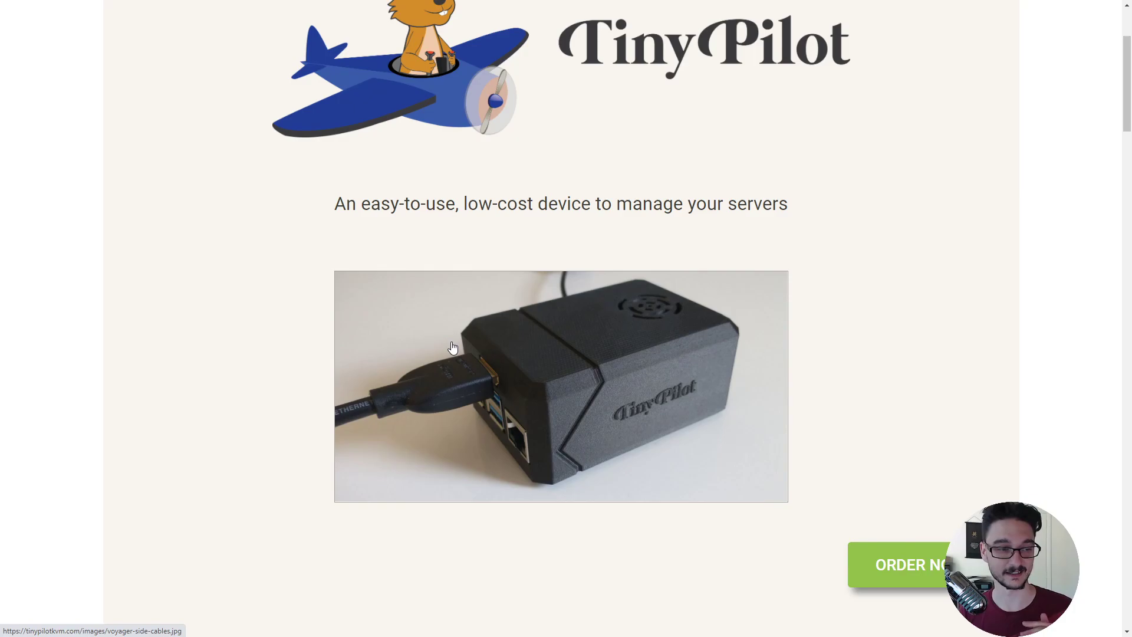
pyautogui.scroll(-1, 451, 349)
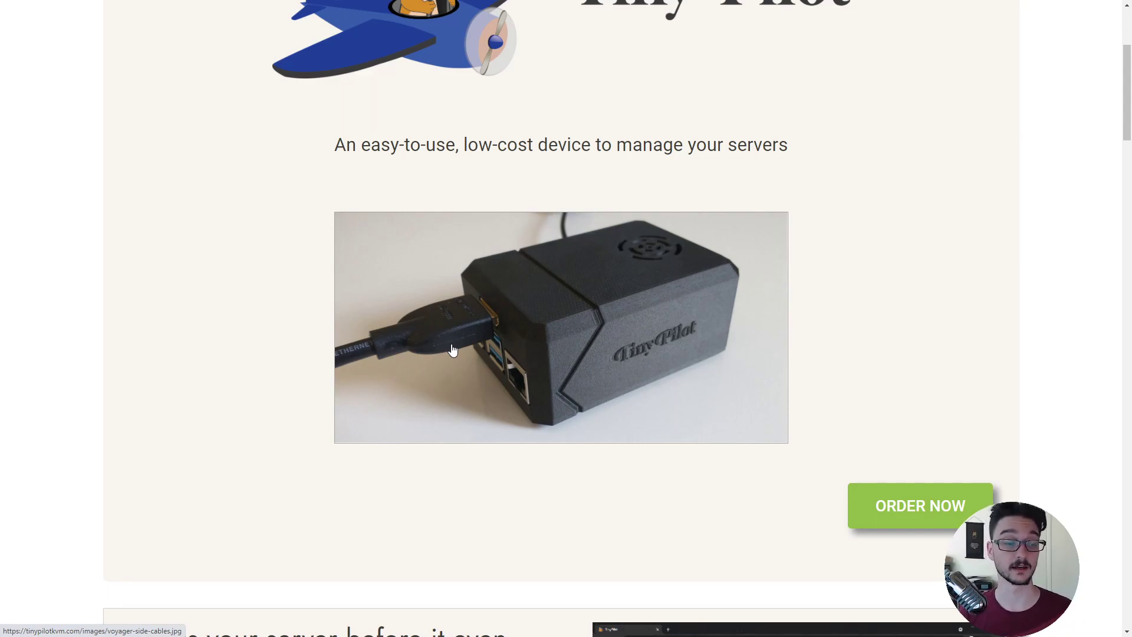
pyautogui.scroll(-5, 408, 342)
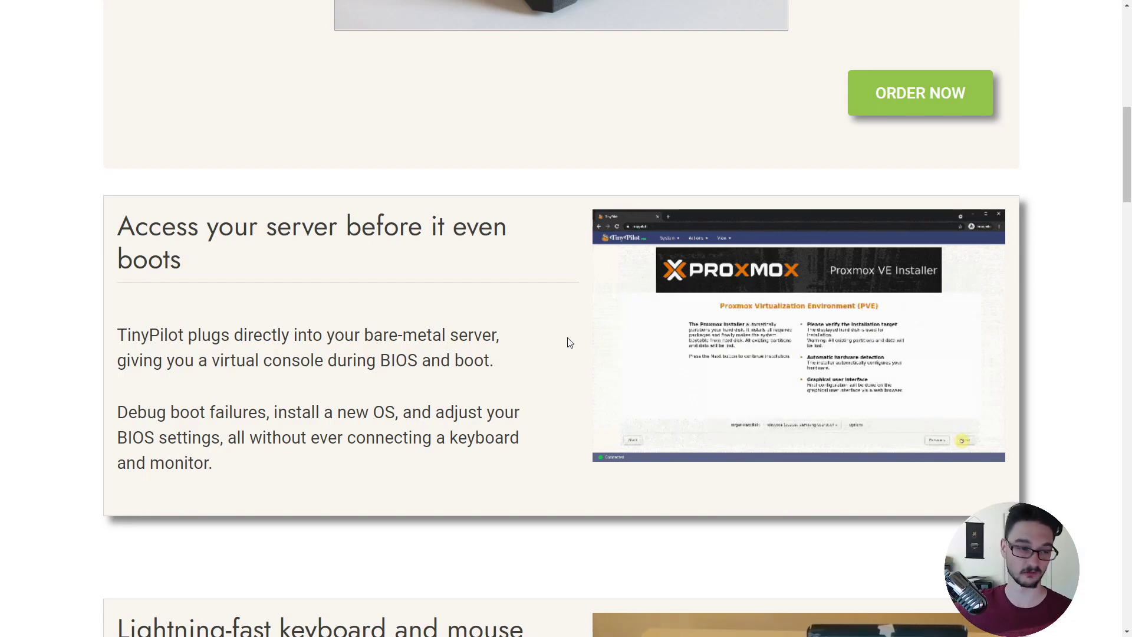
pyautogui.scroll(-5, 569, 342)
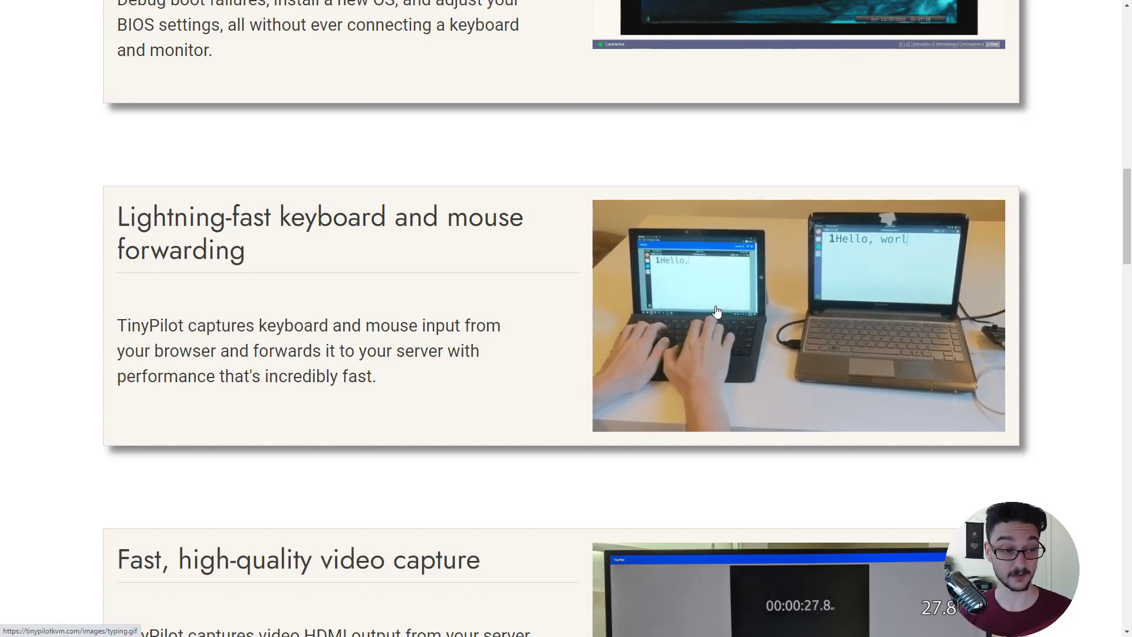
pyautogui.scroll(-4, 522, 283)
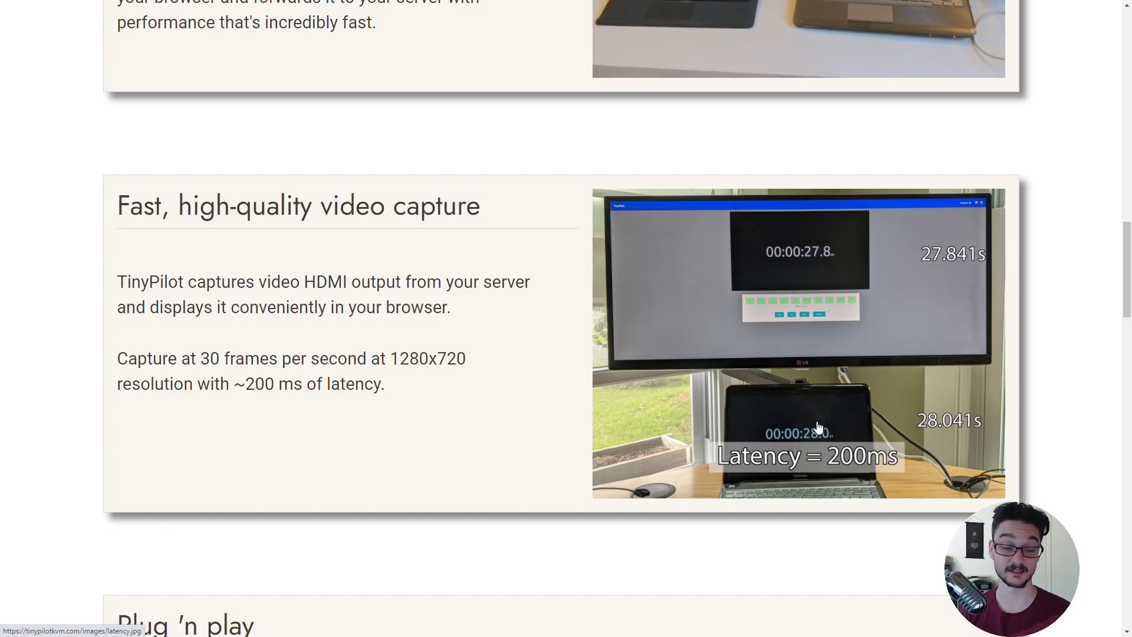
pyautogui.scroll(-5, 818, 429)
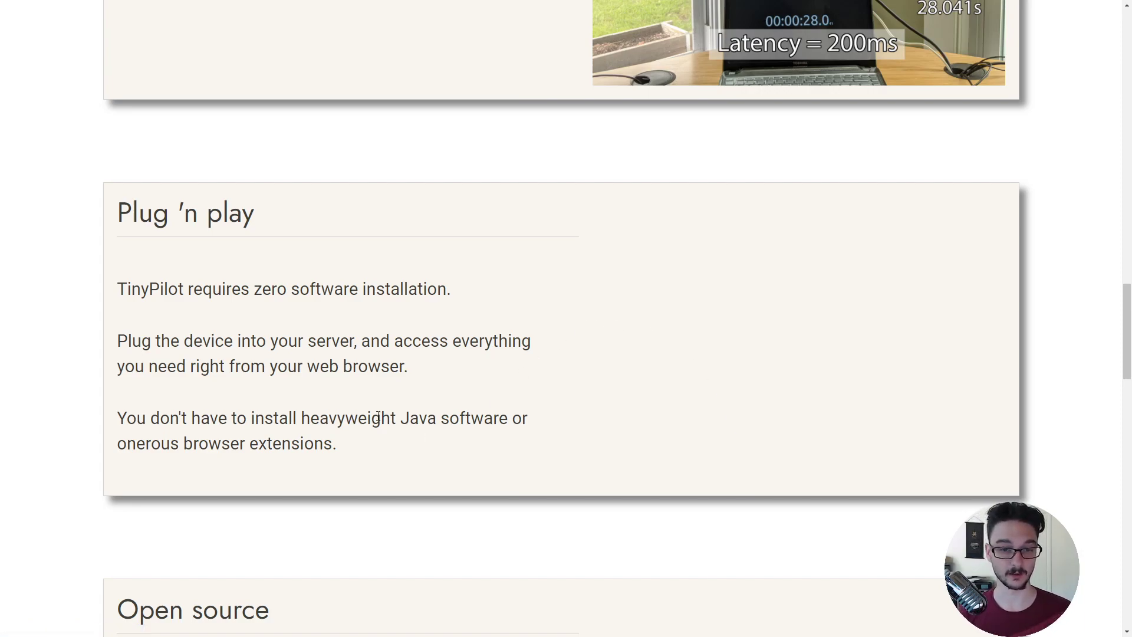
# - Clear the accidental text selection on the Voyager getting-started page
pyautogui.moveTo(332, 421); pyautogui.dragTo(411, 421)
pyautogui.click(464, 424)
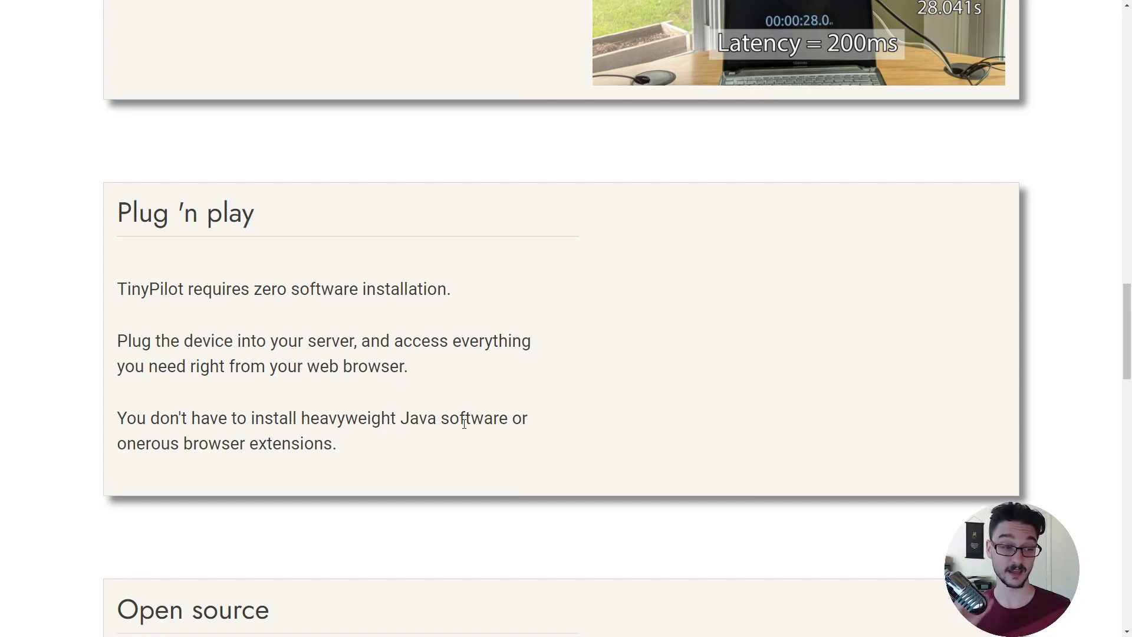
pyautogui.scroll(-4, 463, 422)
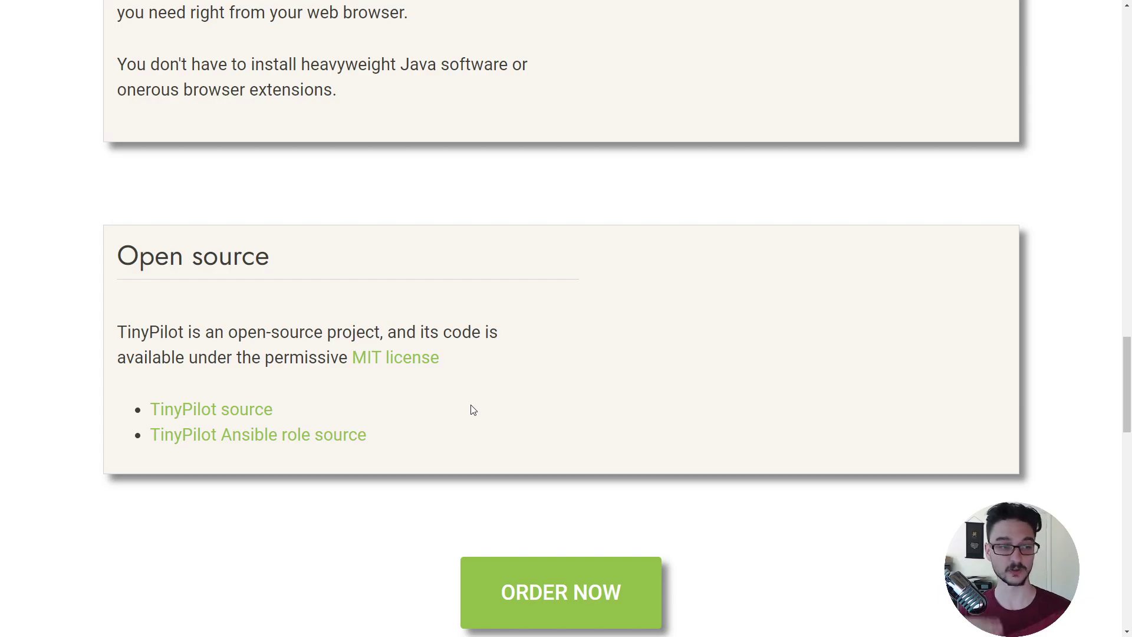
pyautogui.scroll(-1, 469, 406)
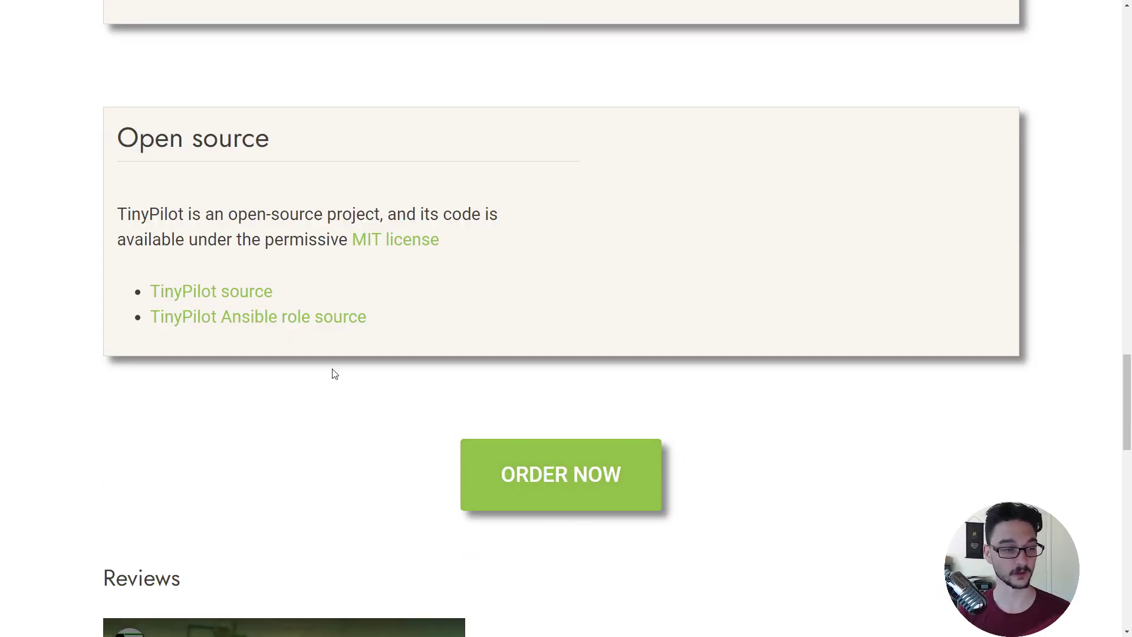
pyautogui.scroll(1, 332, 373)
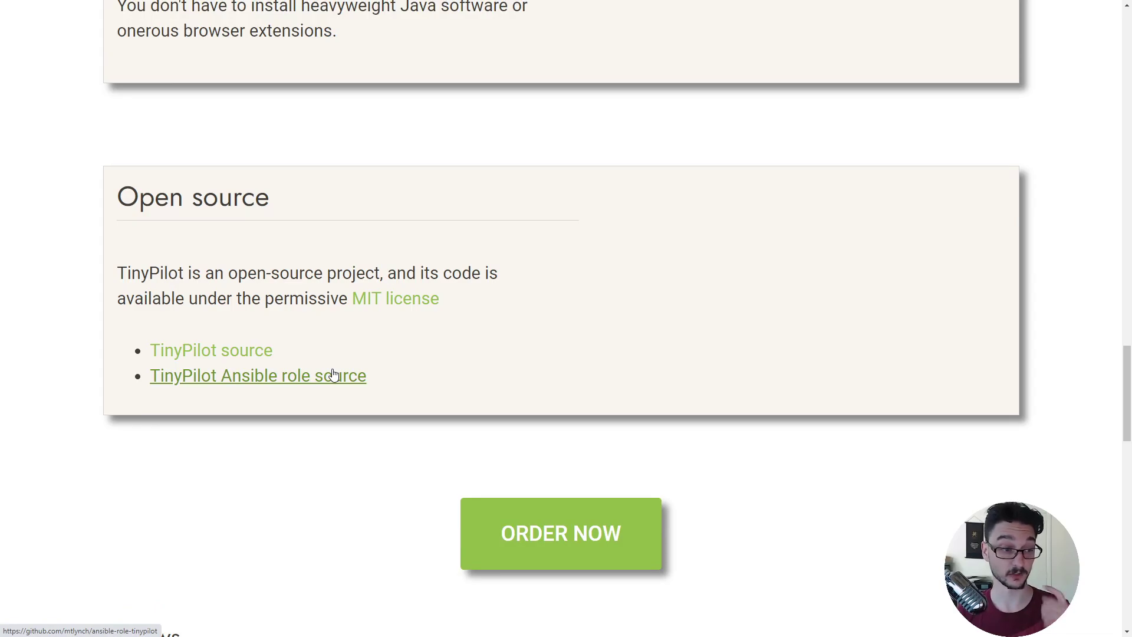
pyautogui.scroll(3, 331, 374)
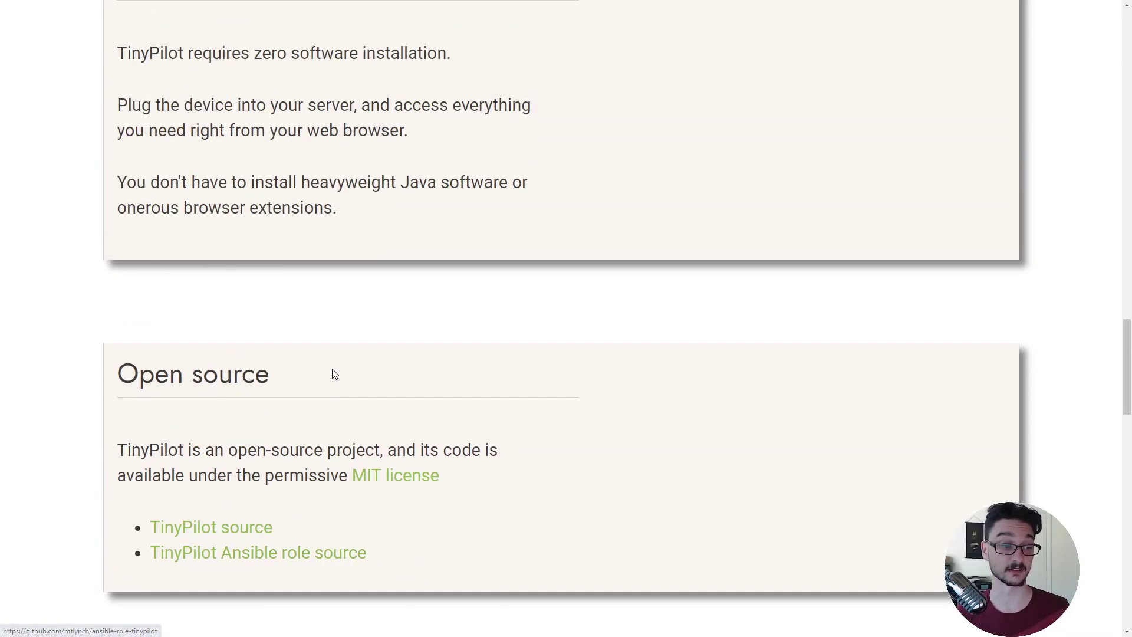
pyautogui.scroll(5, 331, 373)
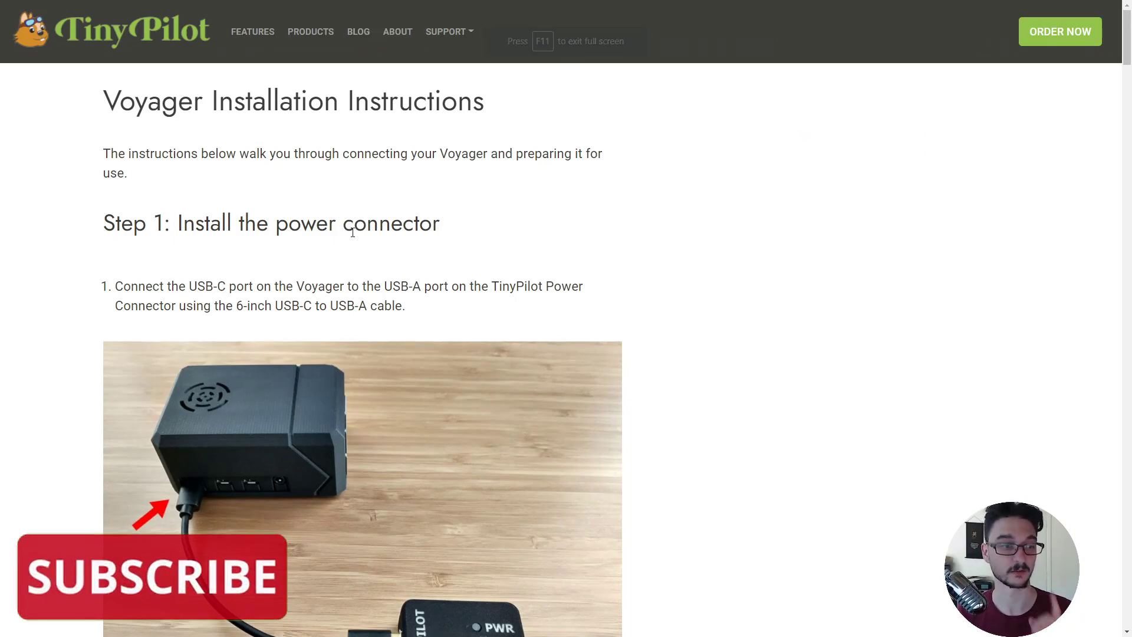
pyautogui.scroll(-2, 404, 269)
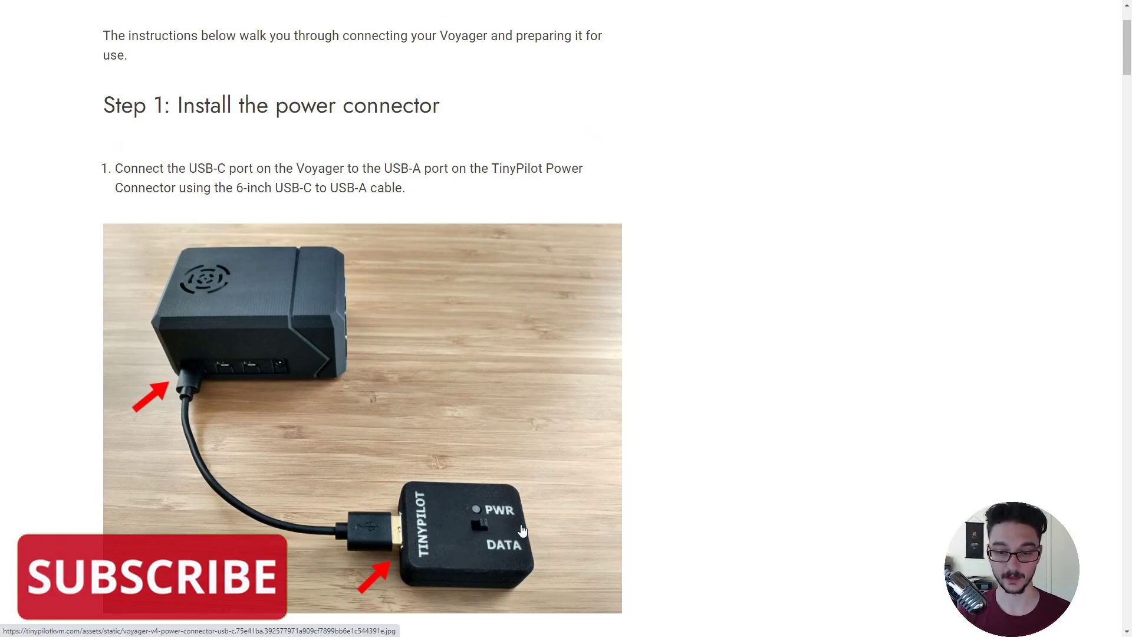
pyautogui.scroll(-3, 439, 477)
pyautogui.scroll(-4, 298, 190)
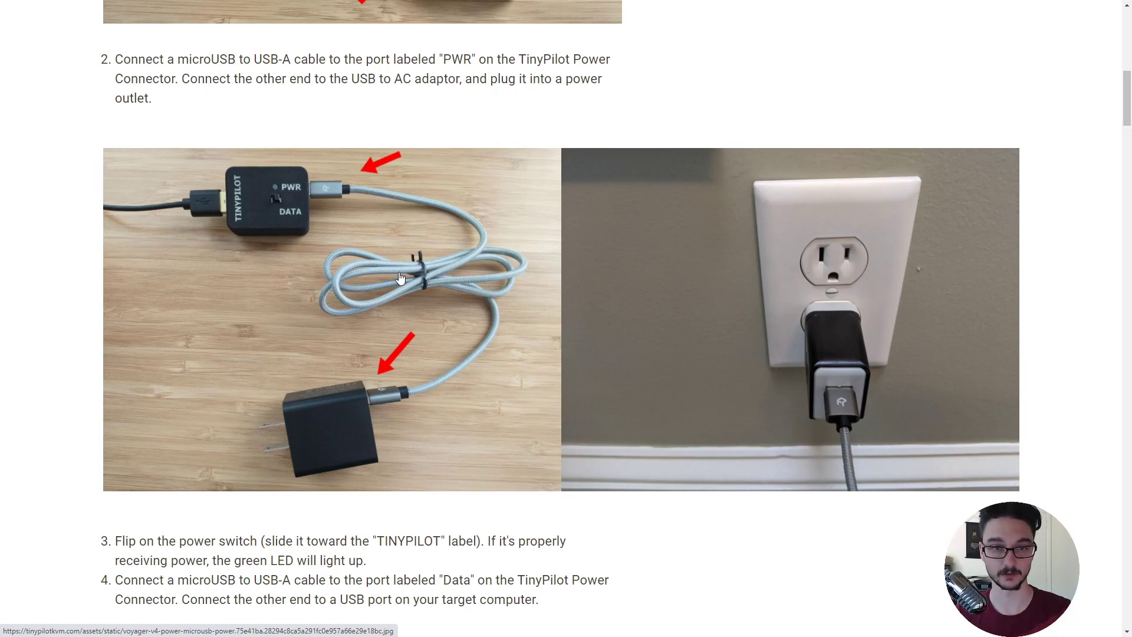
pyautogui.scroll(-5, 400, 277)
pyautogui.scroll(-1, 389, 366)
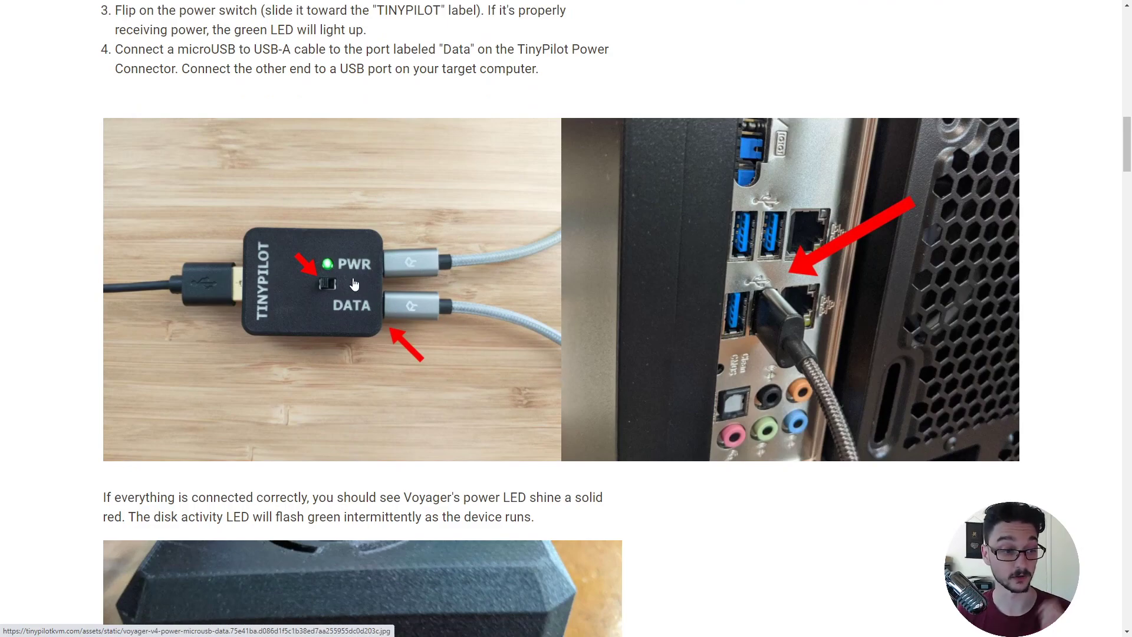
pyautogui.scroll(-1, 353, 284)
pyautogui.scroll(-4, 354, 283)
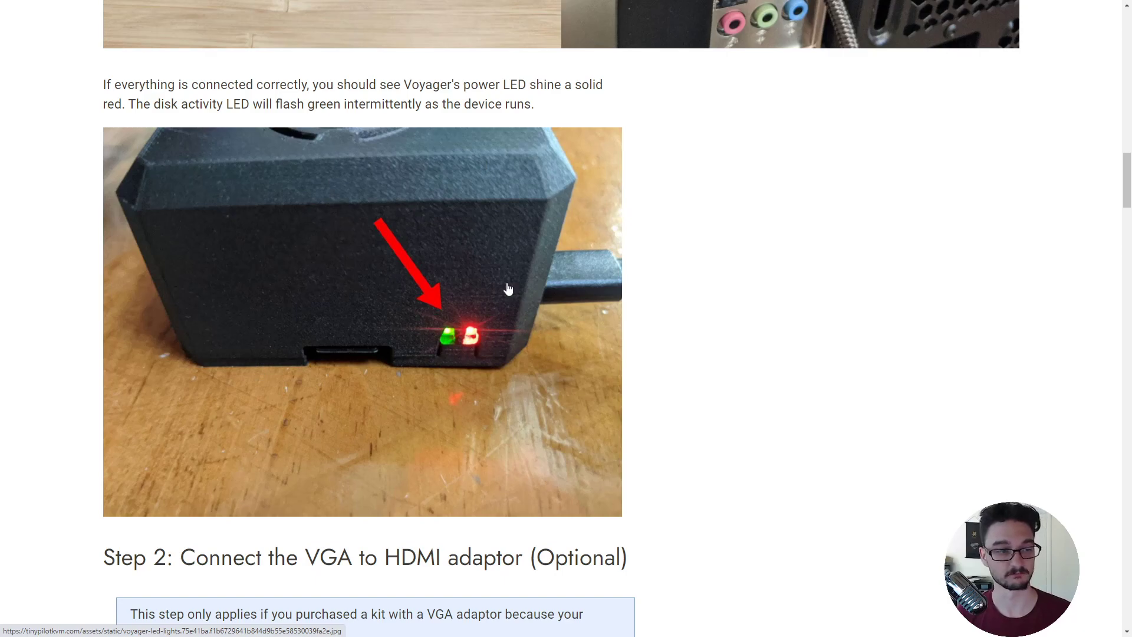
pyautogui.scroll(-5, 537, 404)
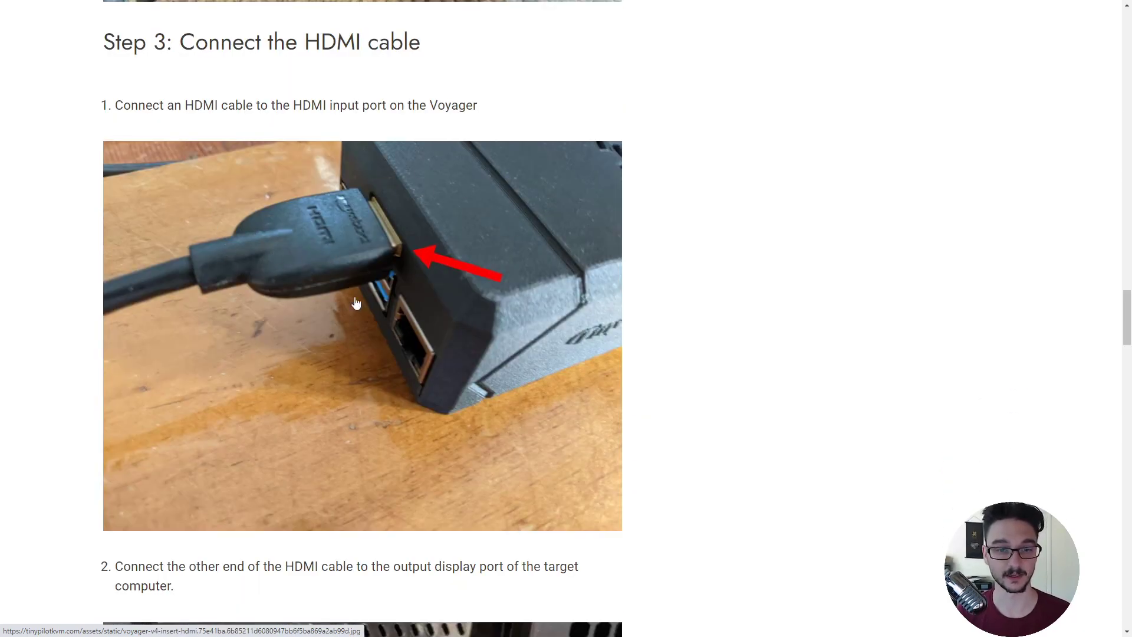
pyautogui.scroll(-3, 371, 291)
pyautogui.scroll(-3, 395, 298)
pyautogui.scroll(5, 339, 259)
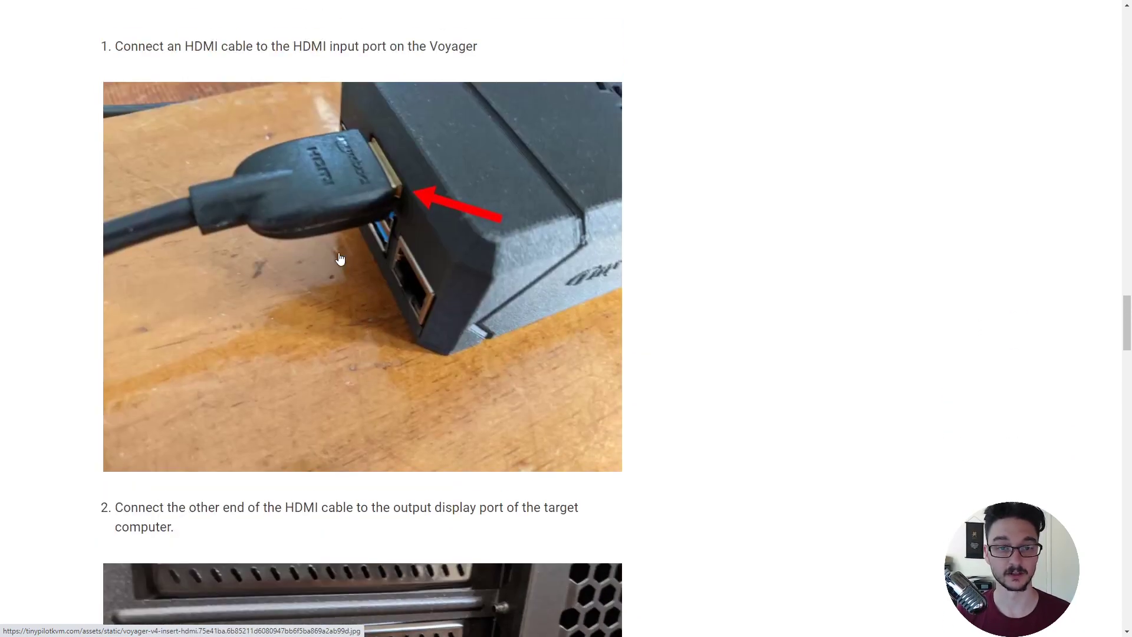
pyautogui.scroll(-4, 339, 258)
pyautogui.scroll(-3, 292, 163)
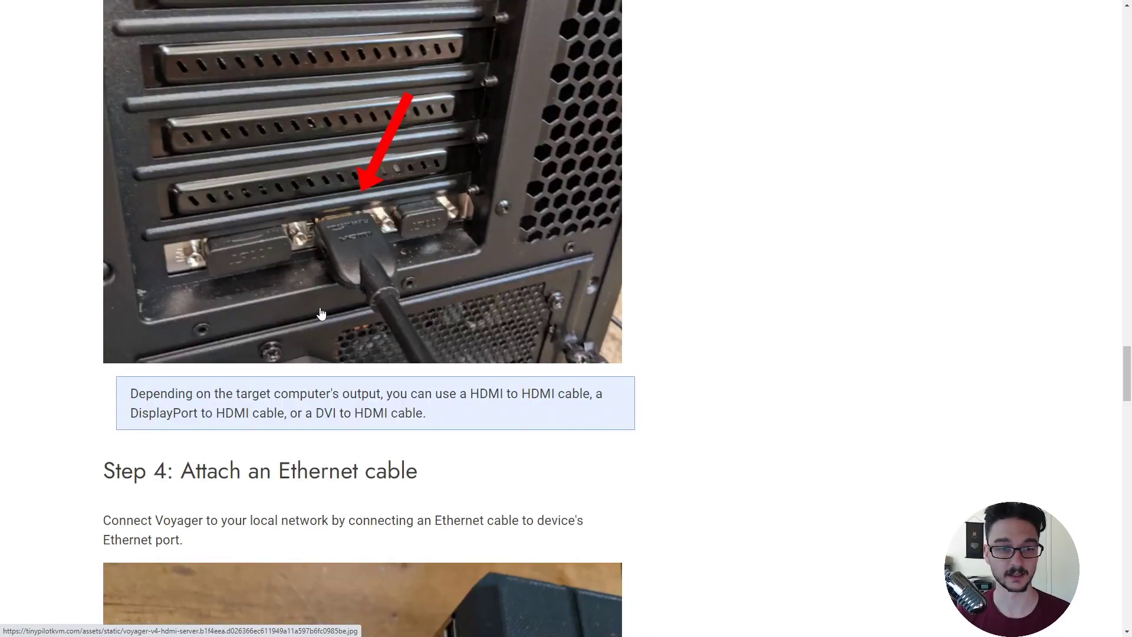
pyautogui.scroll(1, 392, 311)
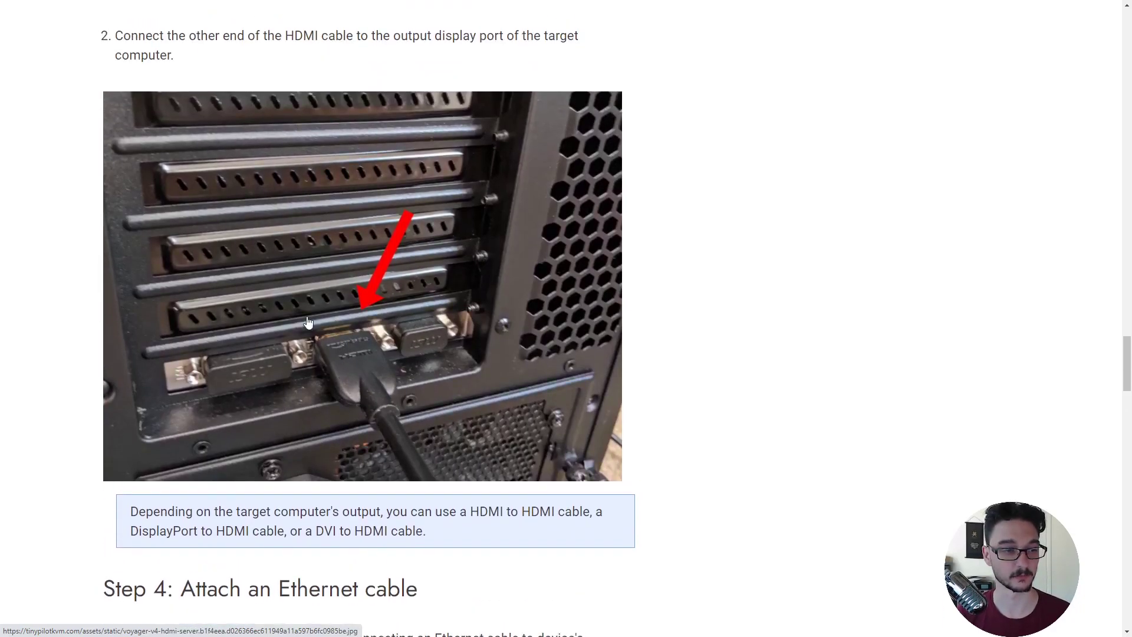
pyautogui.scroll(-5, 543, 275)
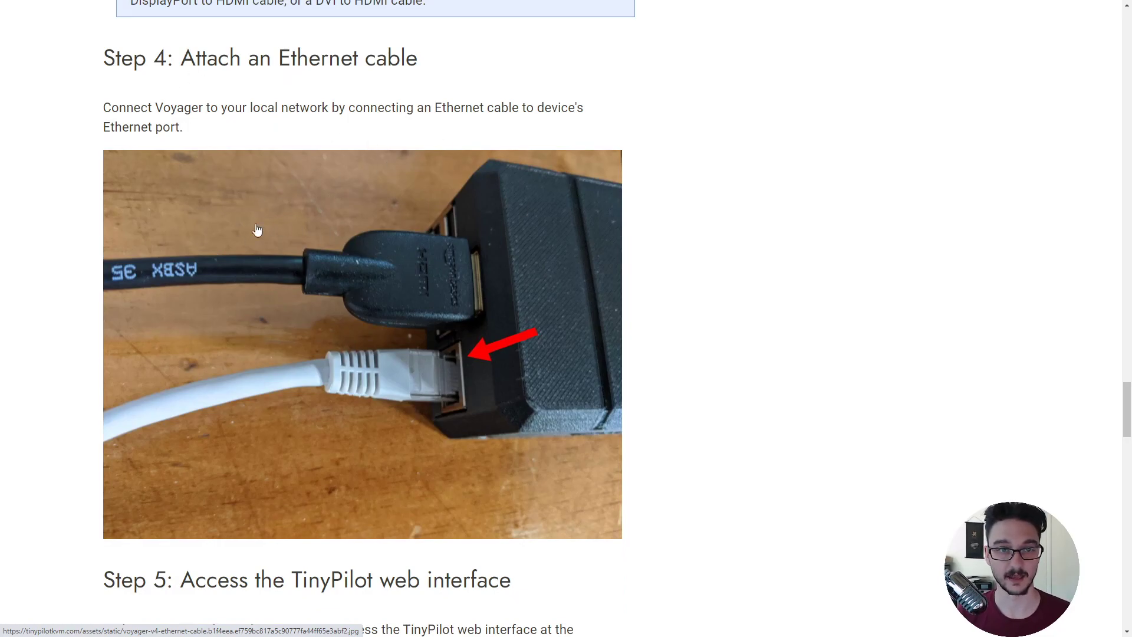
pyautogui.scroll(-6, 358, 264)
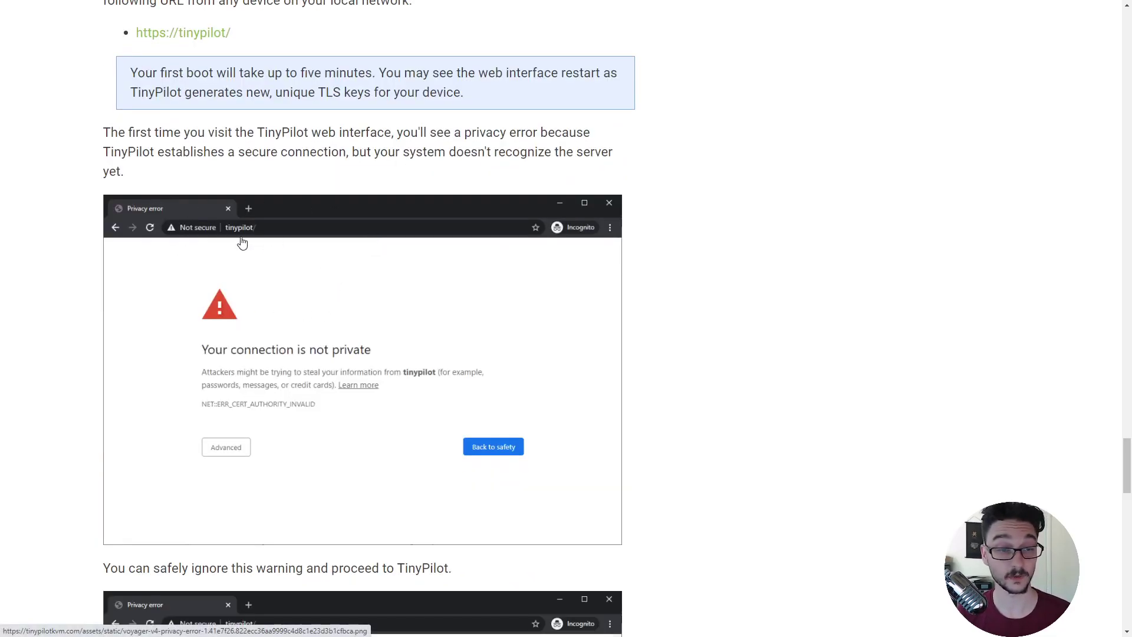
pyautogui.scroll(-7, 262, 248)
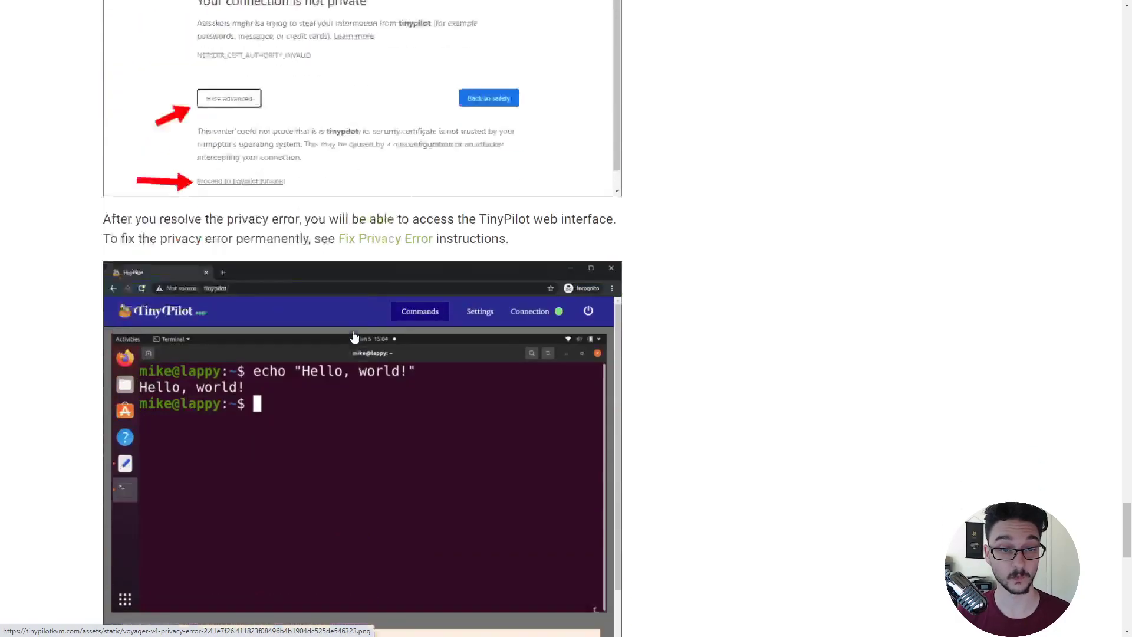
pyautogui.scroll(3, 276, 437)
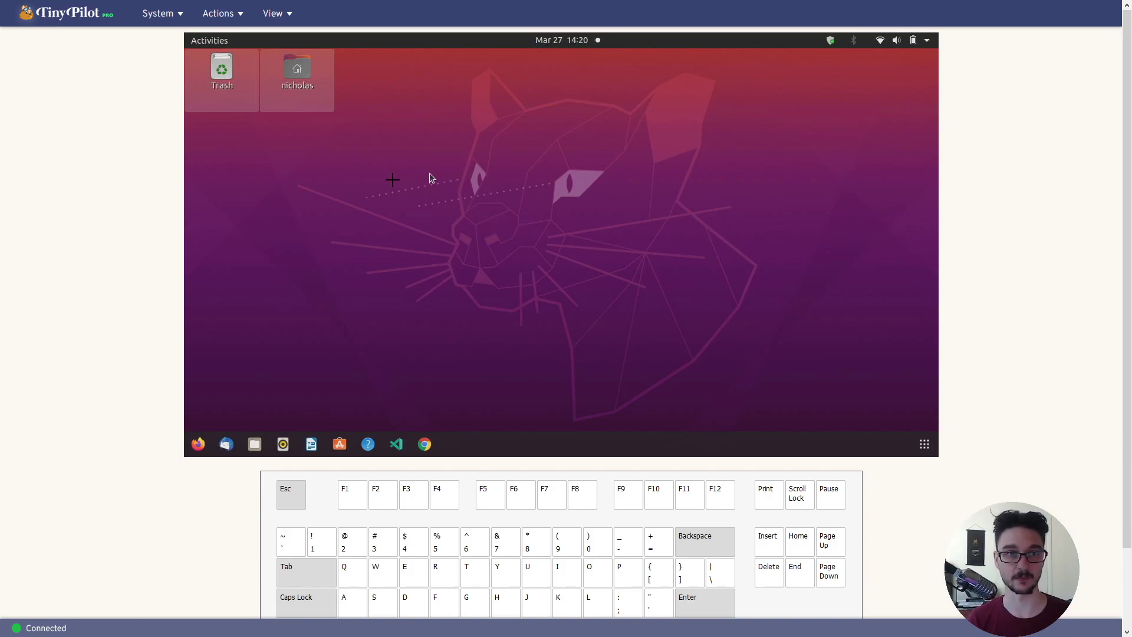
pyautogui.click(407, 228)
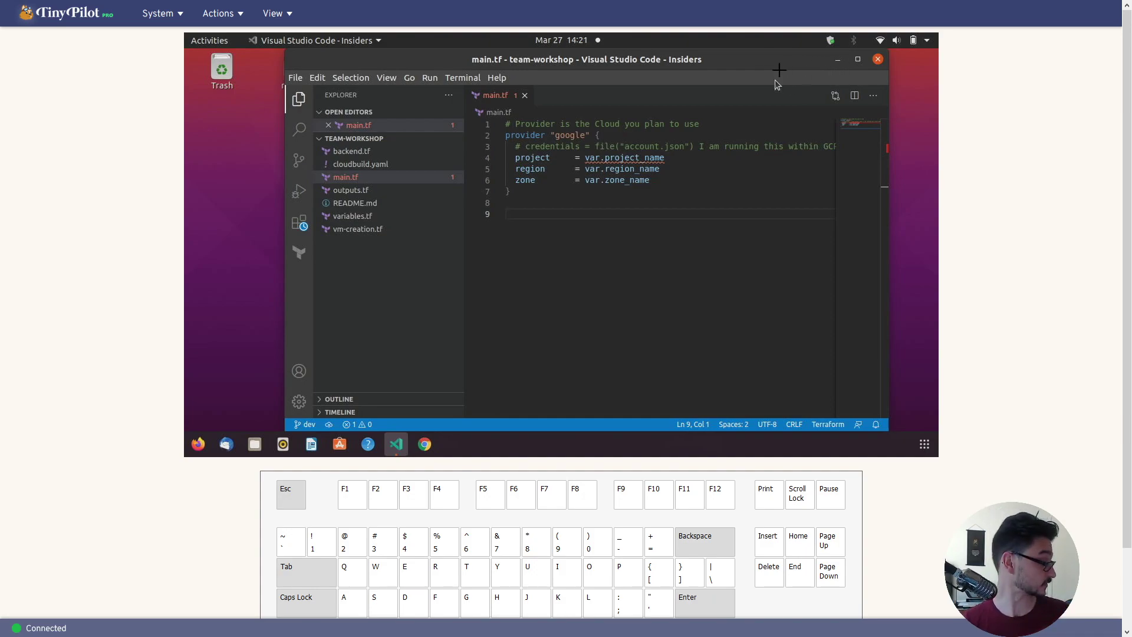
pyautogui.click(837, 62)
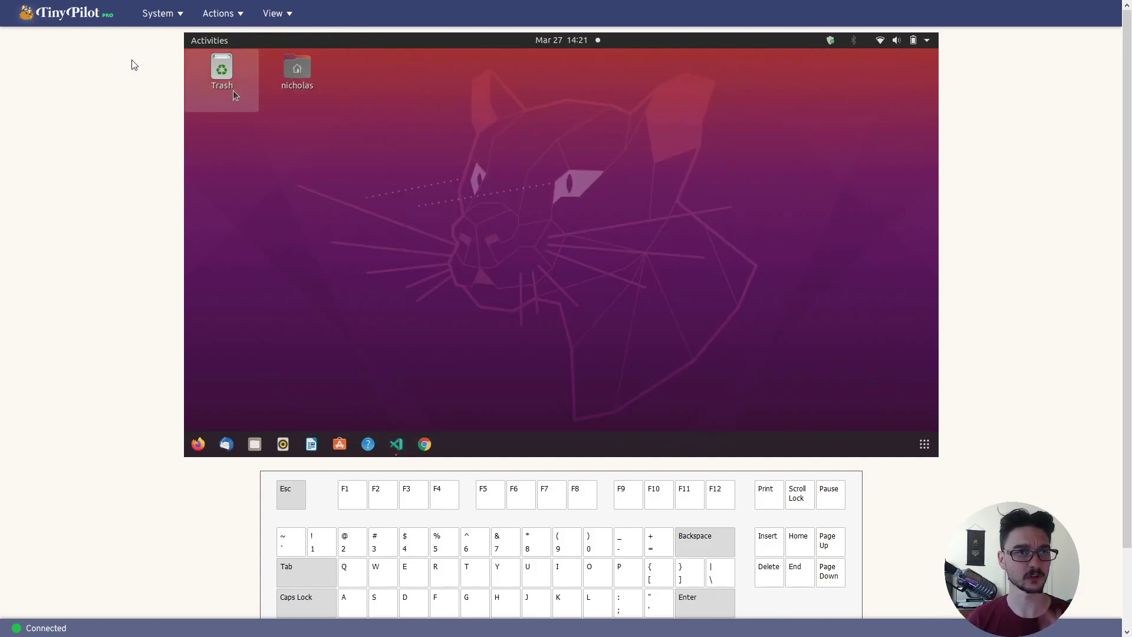
# - Review the System menu, pick a cursor style, and view the remote Ubuntu desktop full screen
pyautogui.click(156, 22)
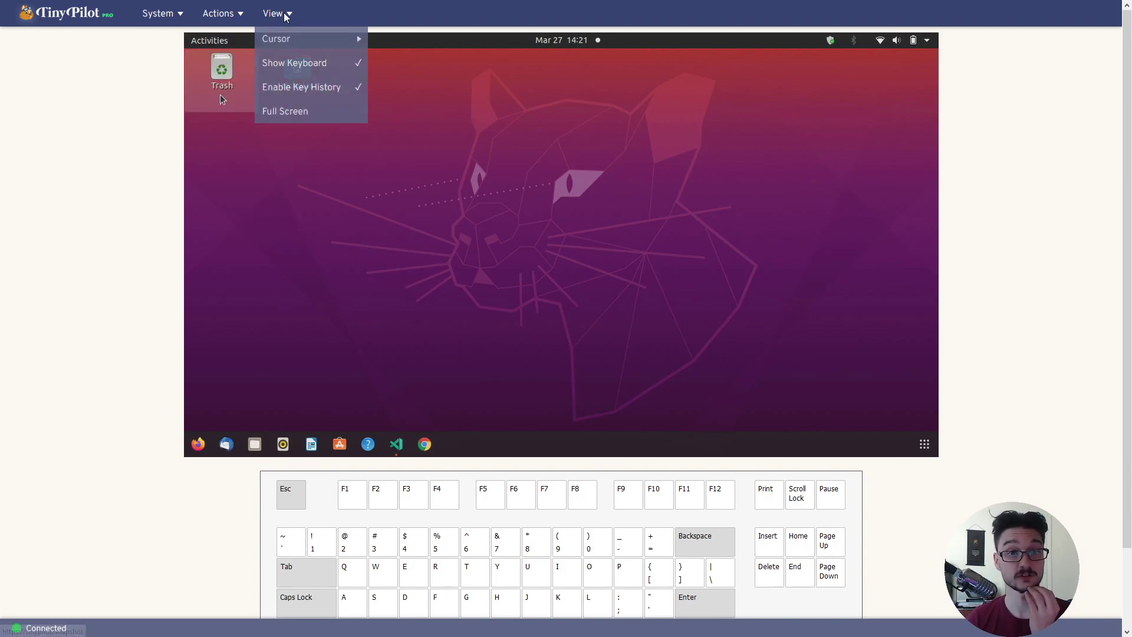
pyautogui.moveTo(277, 14)
pyautogui.moveTo(292, 39)
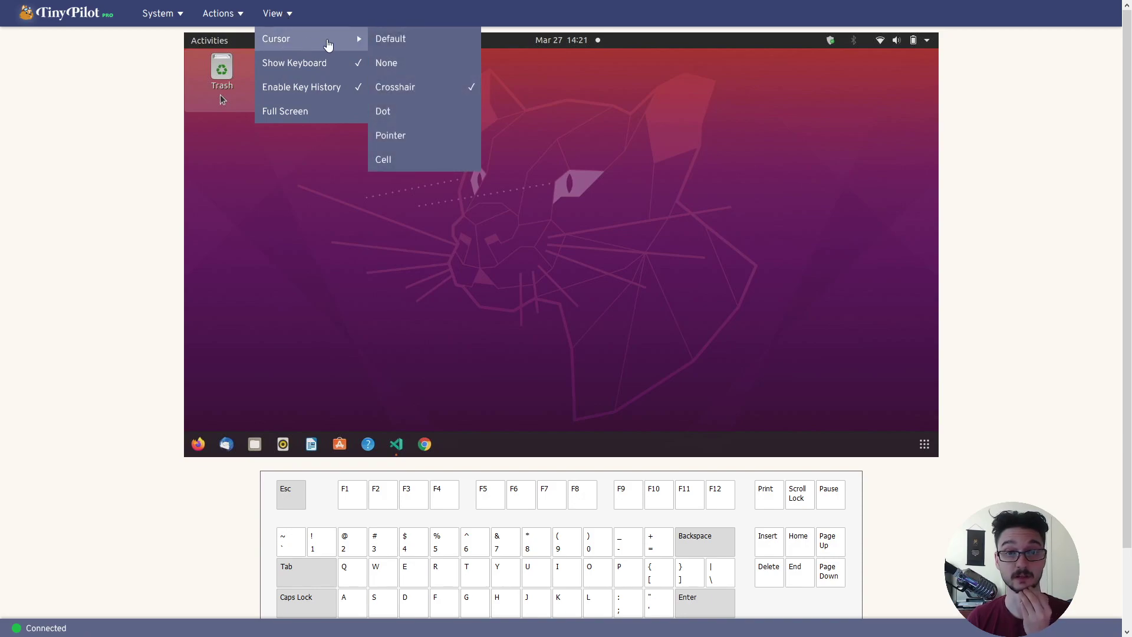
pyautogui.click(386, 61)
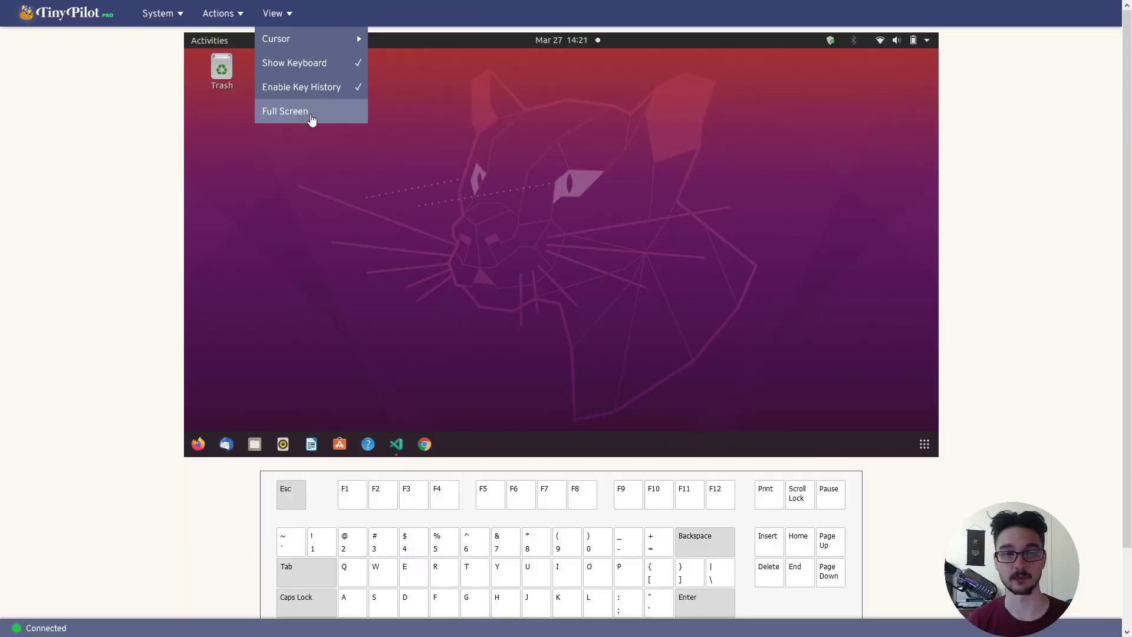
pyautogui.click(285, 111)
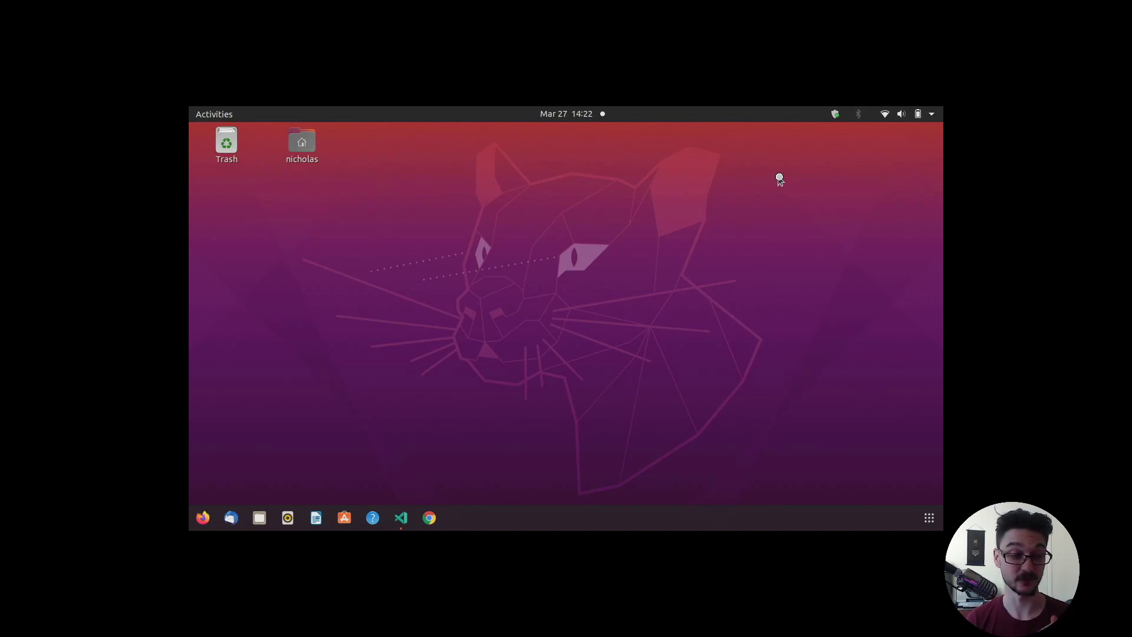
# - Choose Power Off… under Power Off / Log Out in Ubuntu's system menu
pyautogui.click(931, 114)
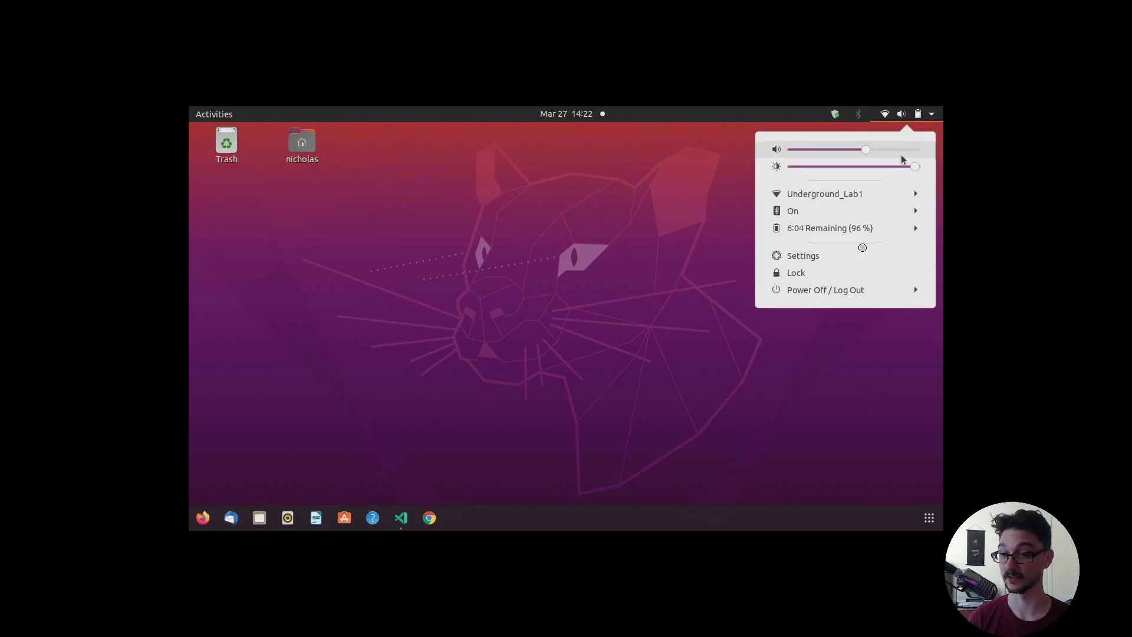
pyautogui.click(834, 290)
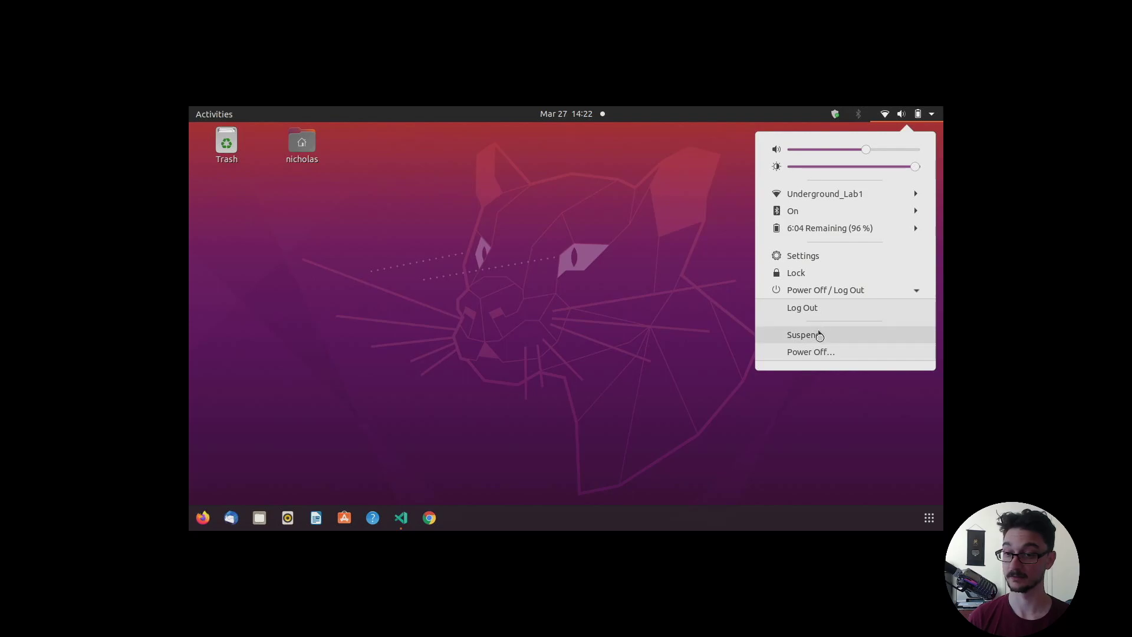
pyautogui.click(821, 353)
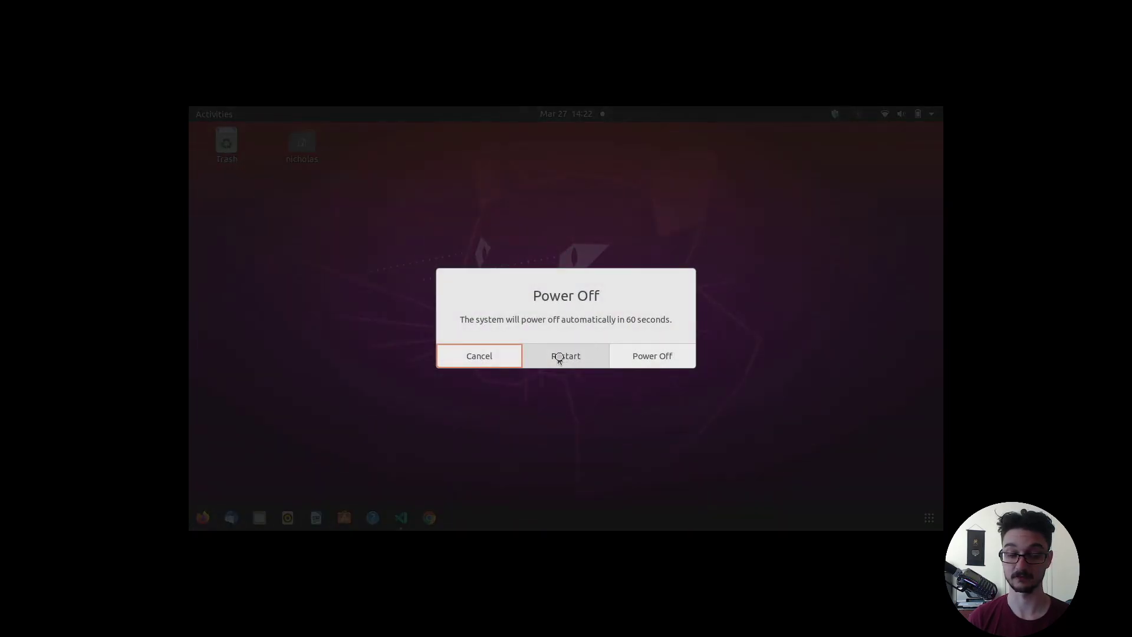